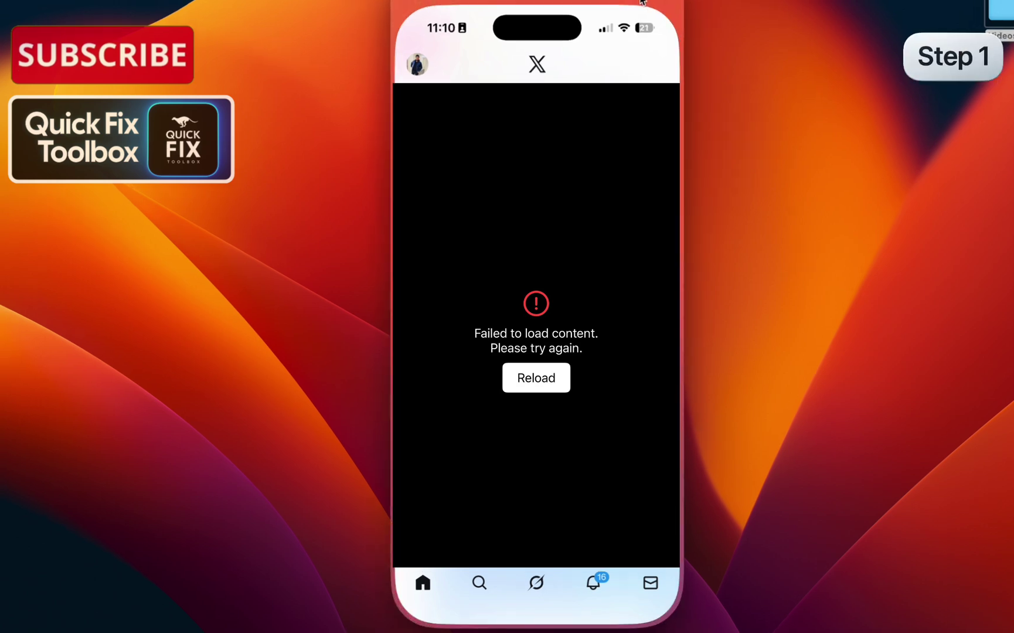
# Check X's status at downdetector.co.uk/status/twitter in Safari, which reports no current problems
pyautogui.press('super+1')
pyautogui.click(468, 561)
pyautogui.click(543, 576)
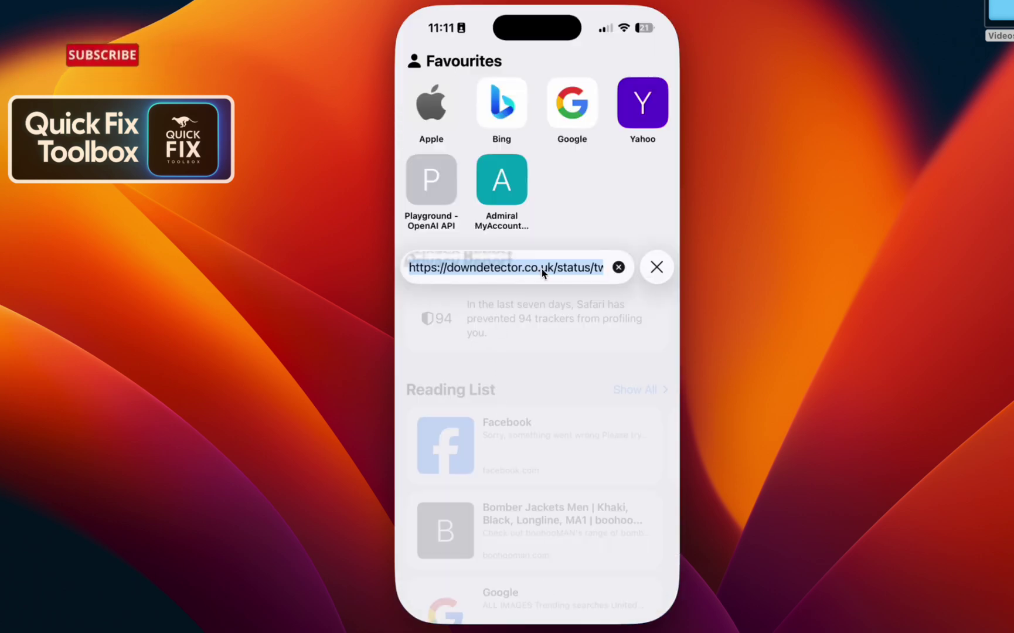
pyautogui.press('Return')
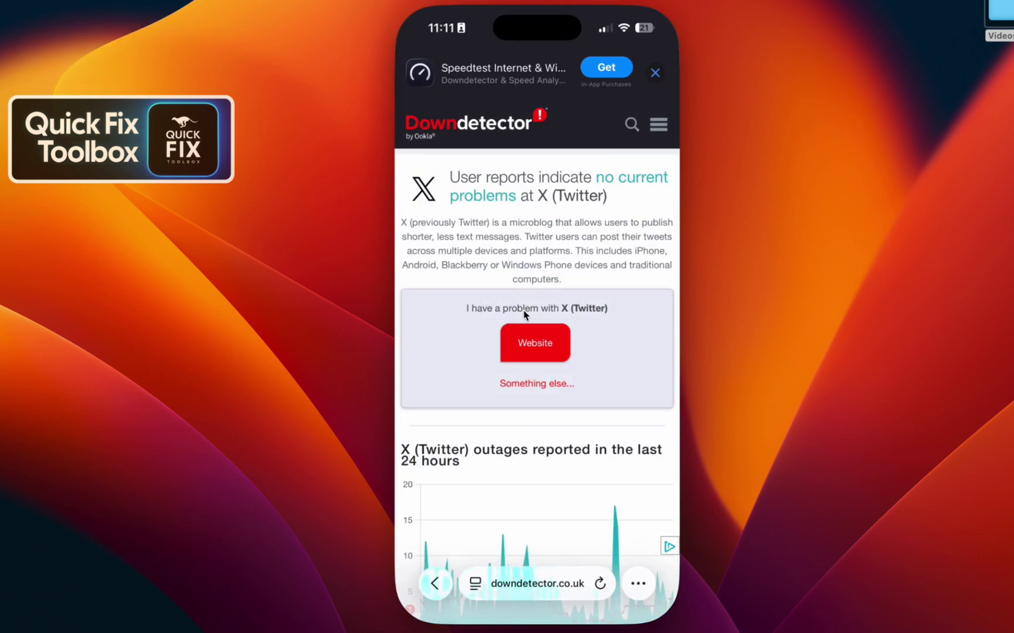
pyautogui.scroll(-5, 532, 227)
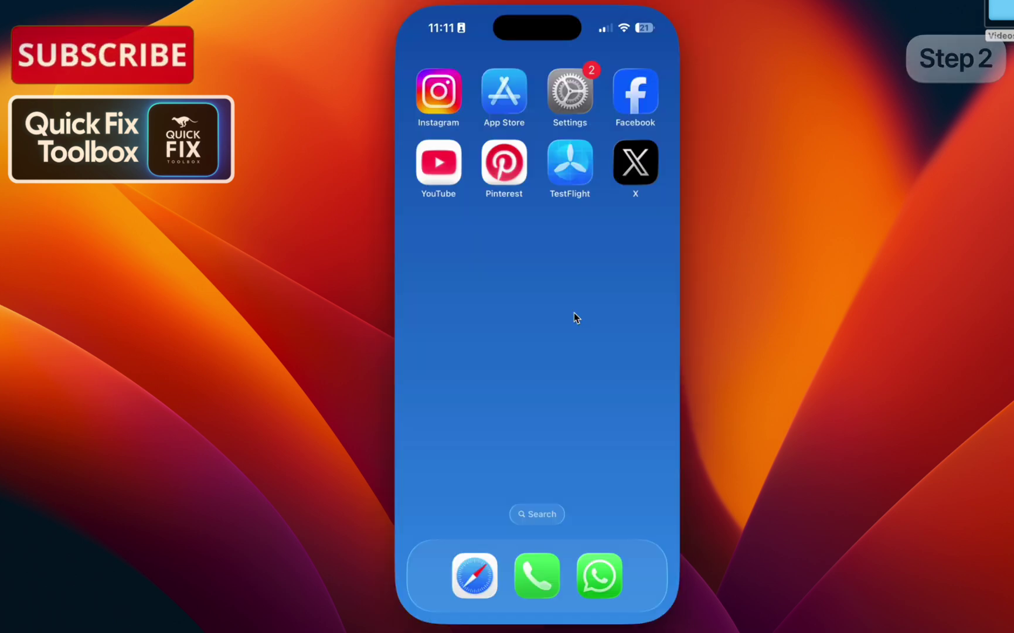
# Search the General > iPhone Storage app list for X
pyautogui.click(571, 116)
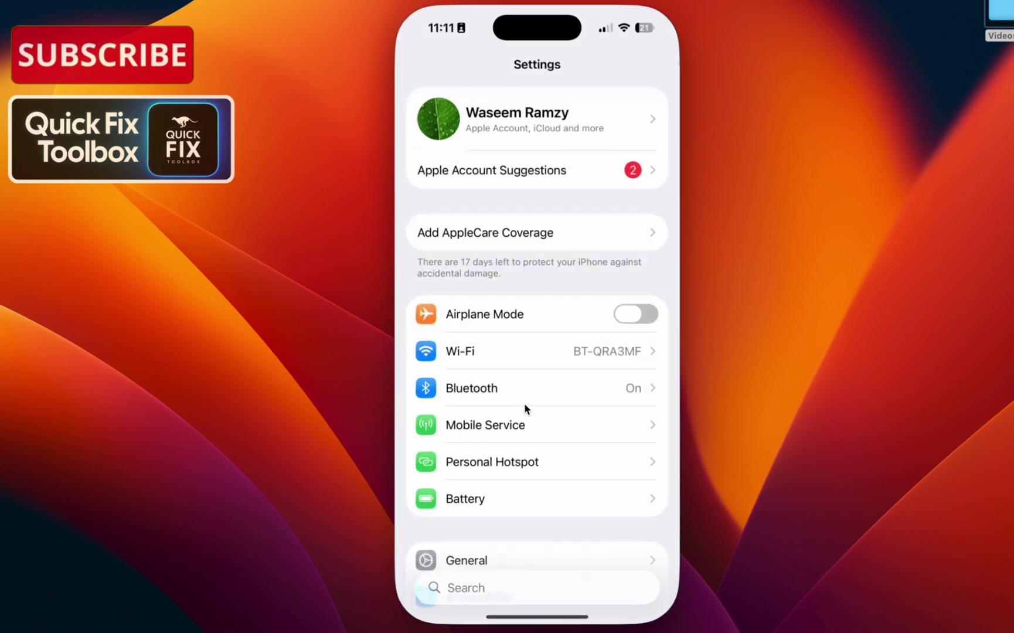
pyautogui.scroll(-4, 525, 408)
pyautogui.click(525, 409)
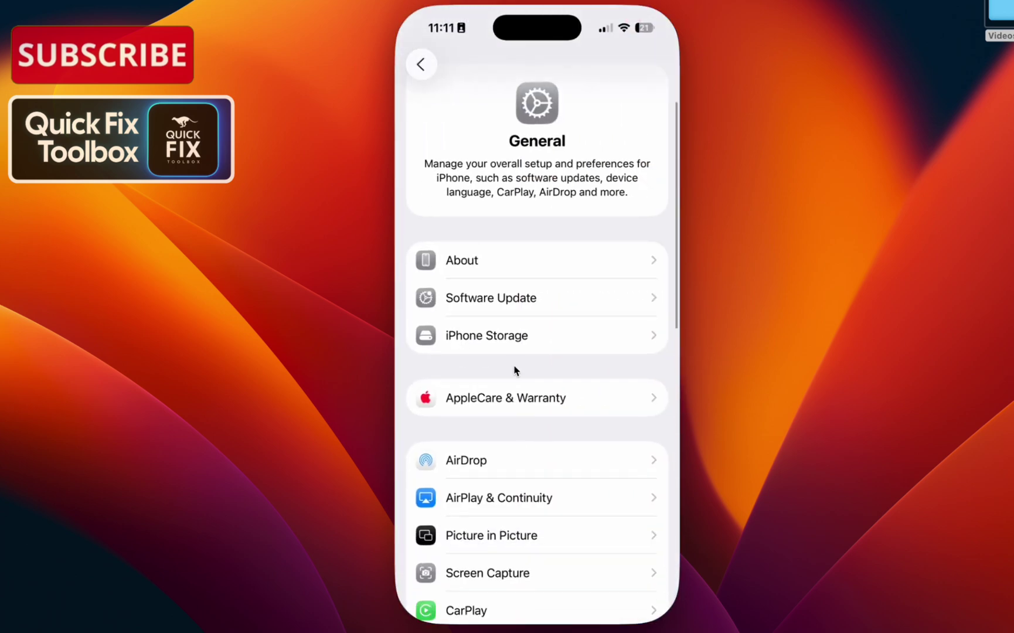
pyautogui.click(512, 340)
pyautogui.scroll(-5, 512, 346)
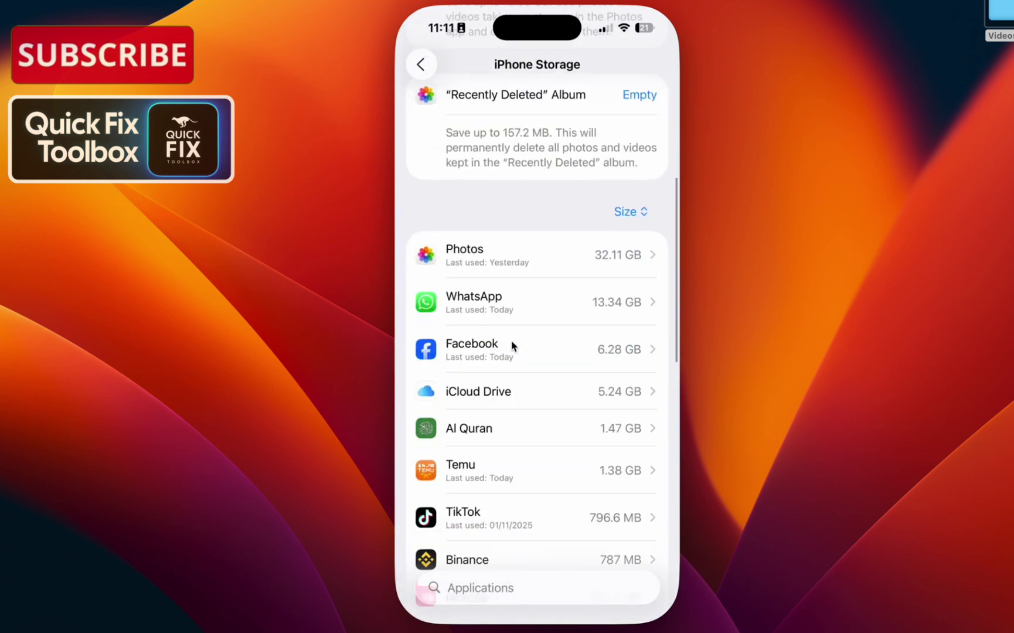
pyautogui.click(475, 588)
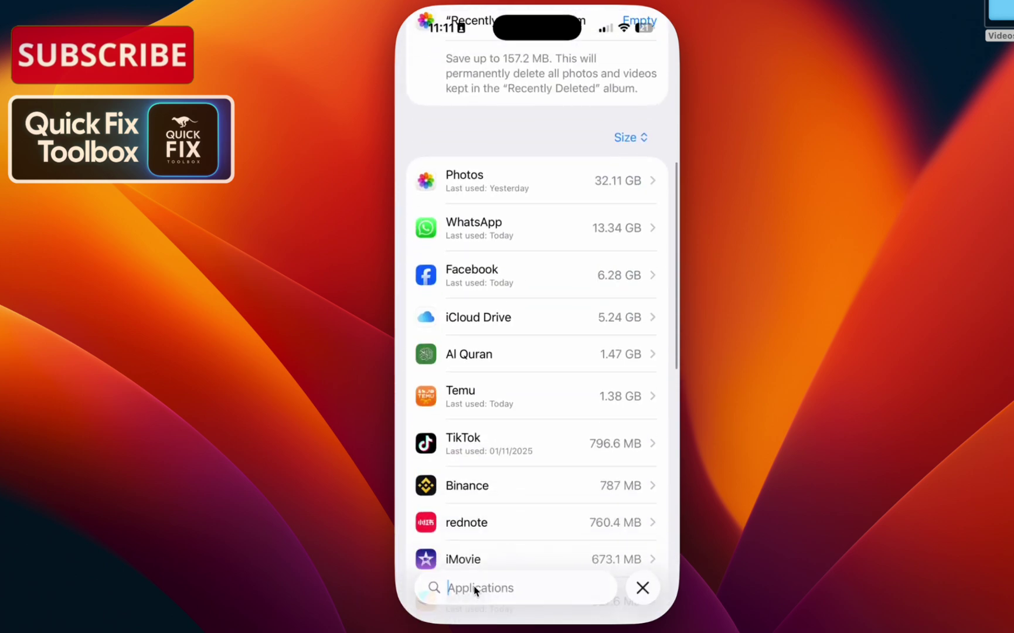
pyautogui.write('X')
# Offload X from iPhone Storage, then reinstall it from its home-screen icon
pyautogui.click(537, 104)
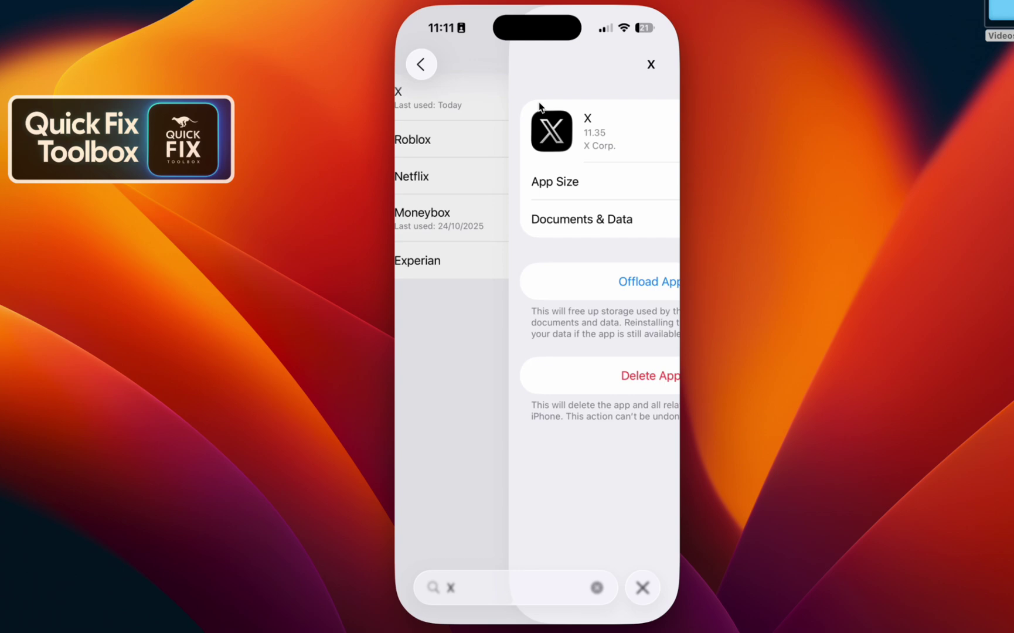
pyautogui.click(540, 283)
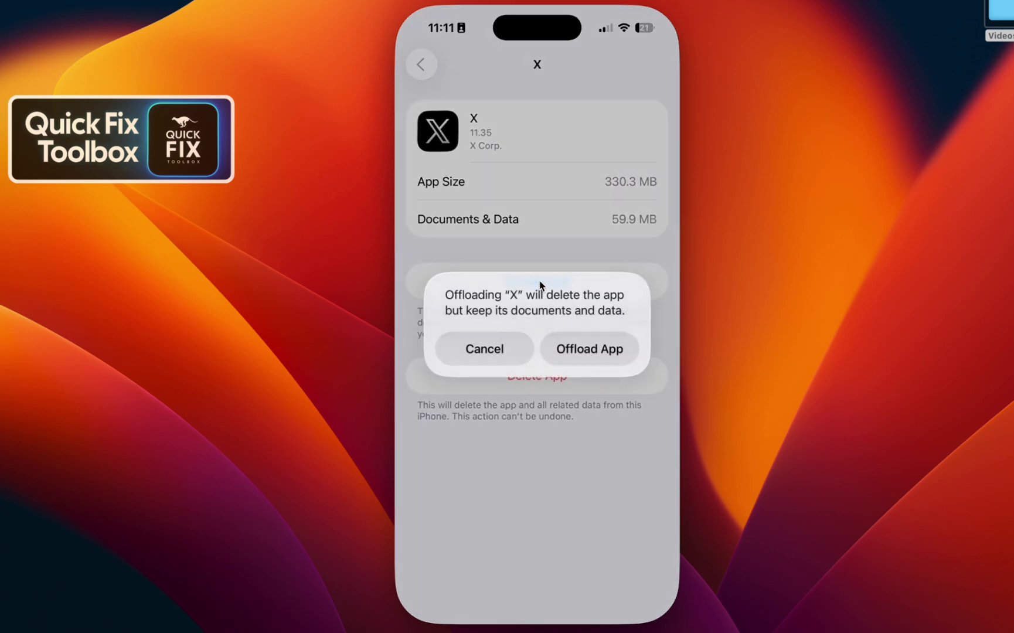
pyautogui.click(582, 360)
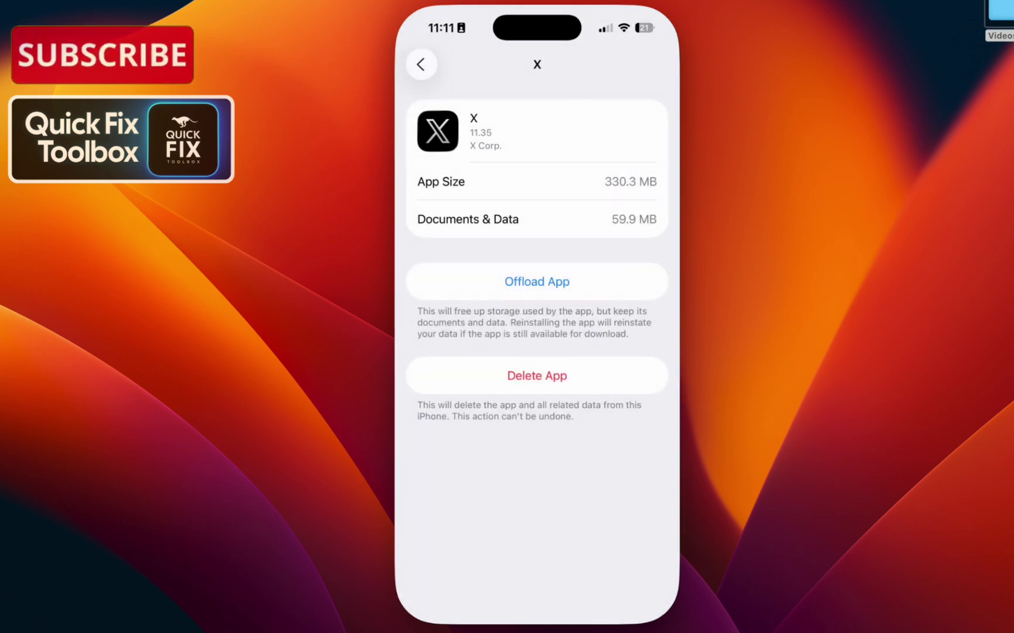
pyautogui.click(642, 3)
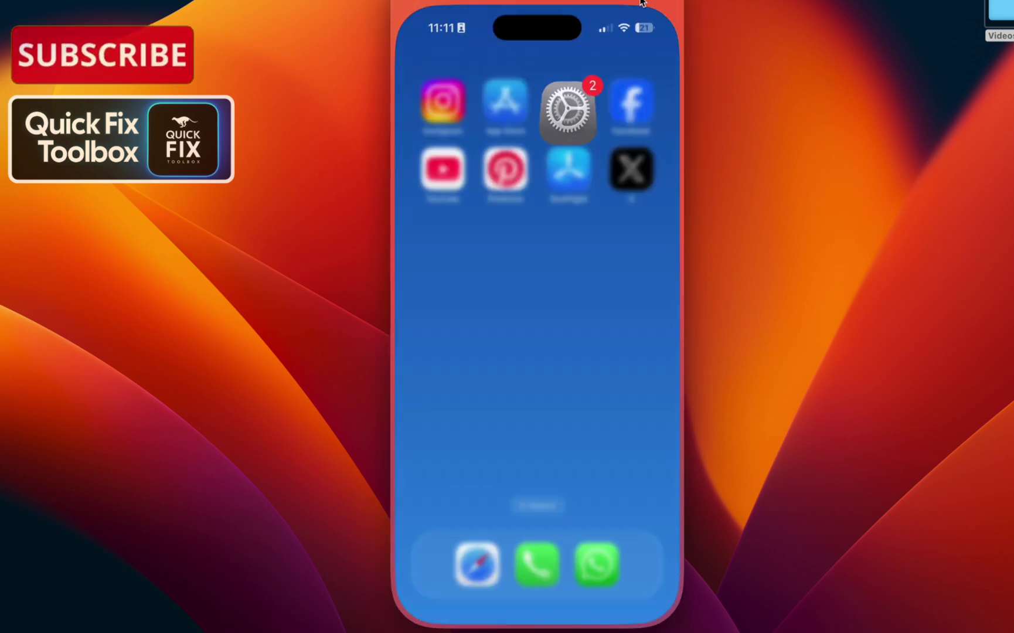
pyautogui.click(632, 167)
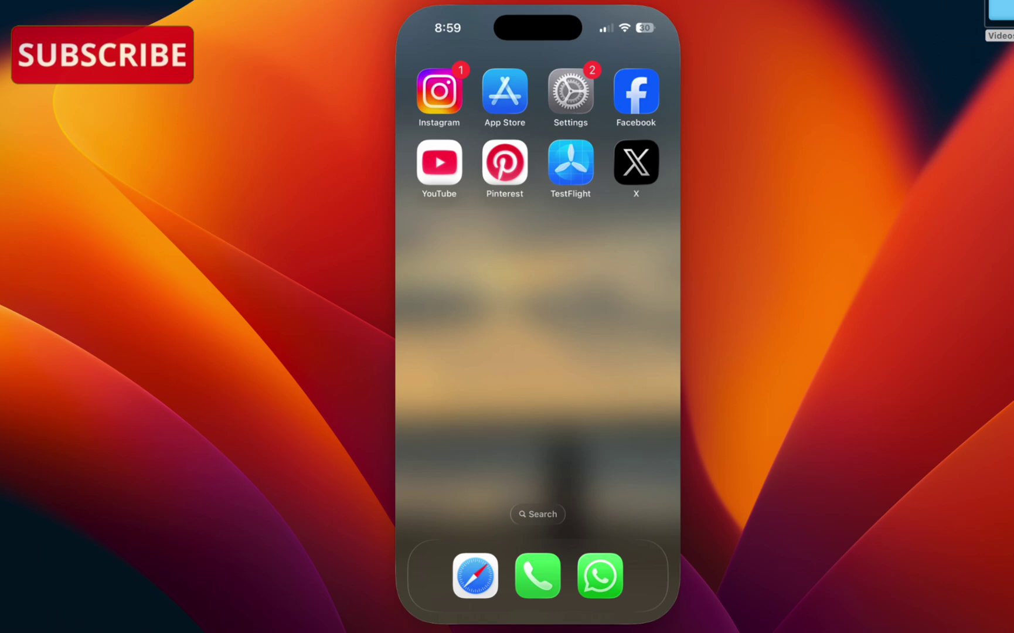
# Clear X's cache to 0 B under Android Settings > Storage > Apps
pyautogui.click(710, 622)
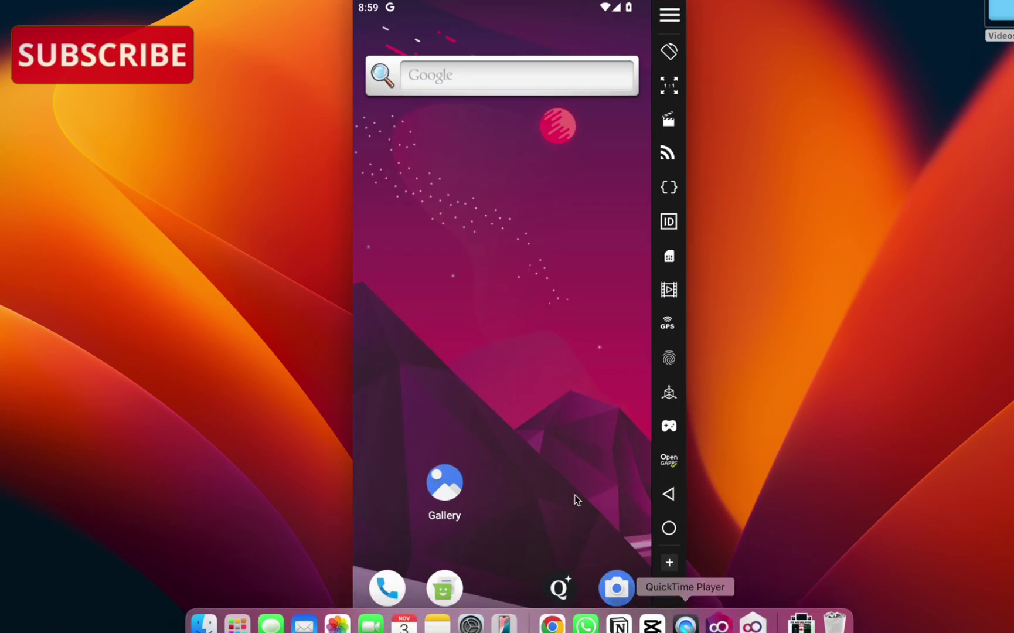
pyautogui.moveTo(573, 497); pyautogui.dragTo(524, 279)
pyautogui.click(507, 358)
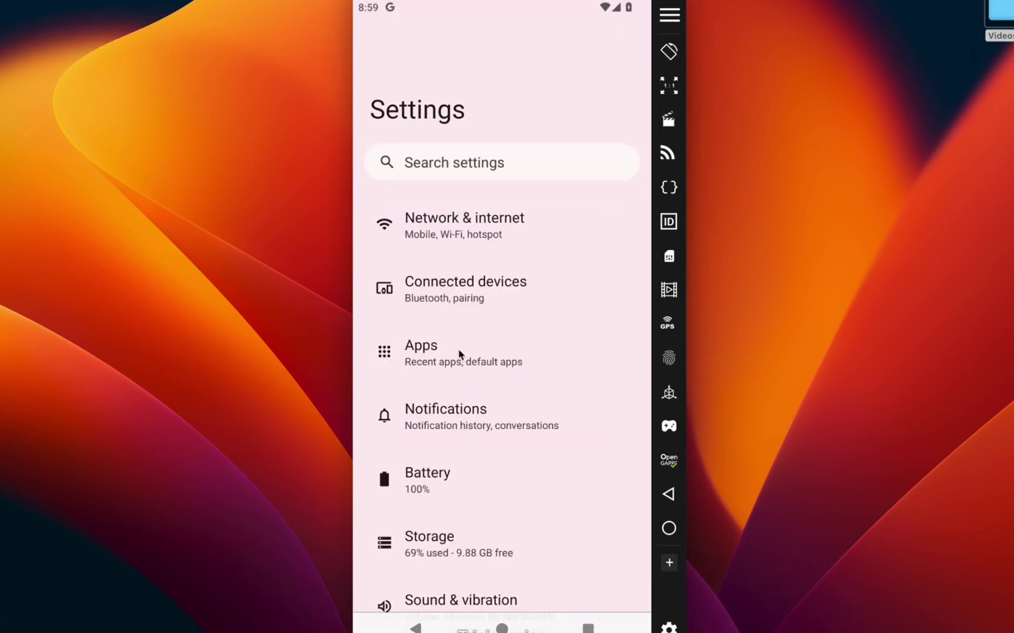
pyautogui.click(443, 565)
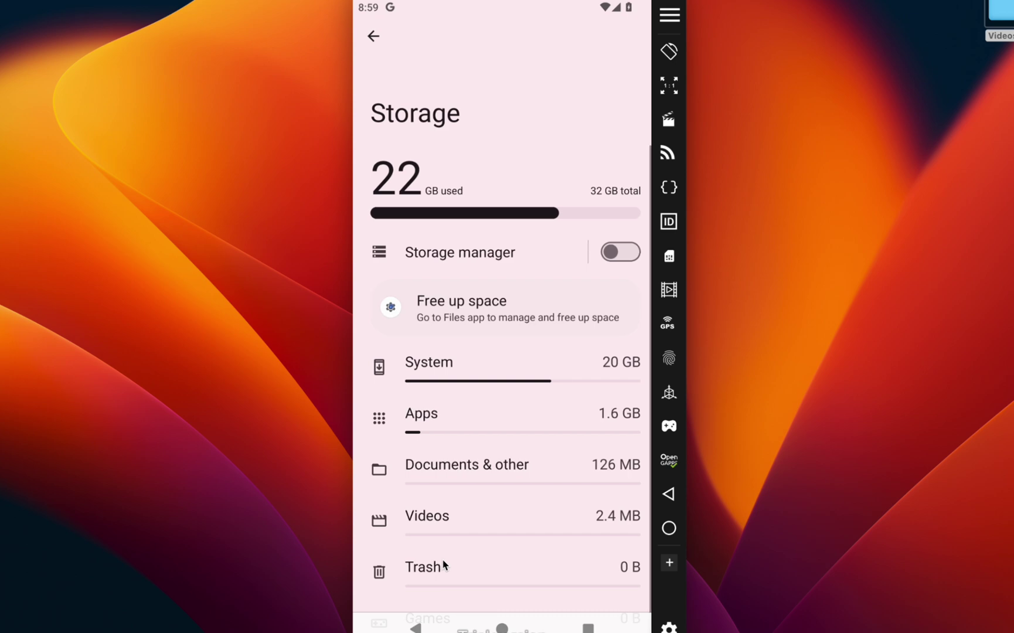
pyautogui.click(462, 420)
pyautogui.click(428, 352)
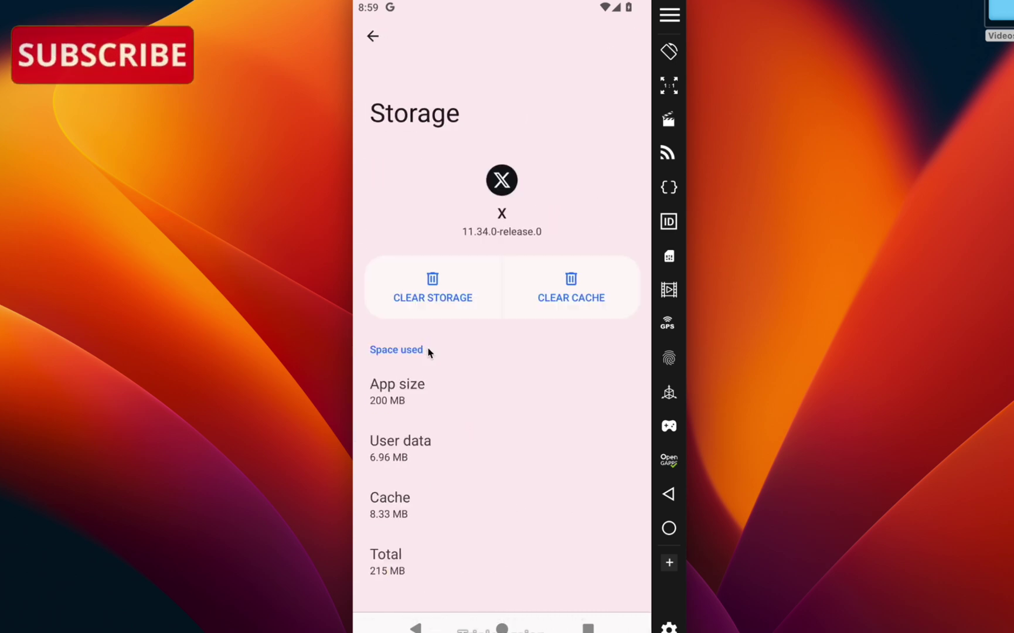
pyautogui.click(557, 293)
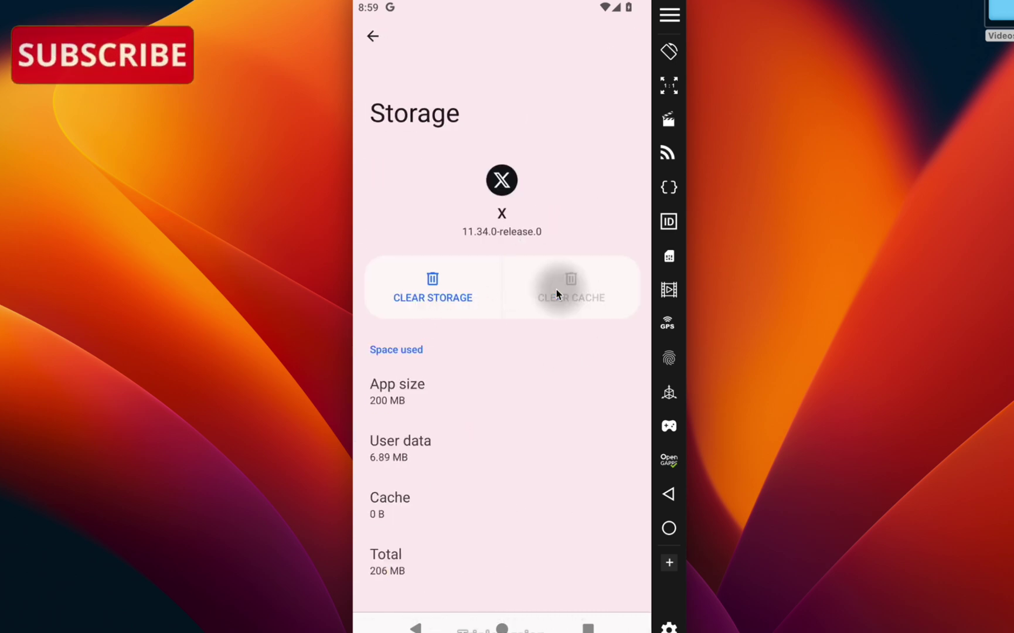
pyautogui.click(502, 628)
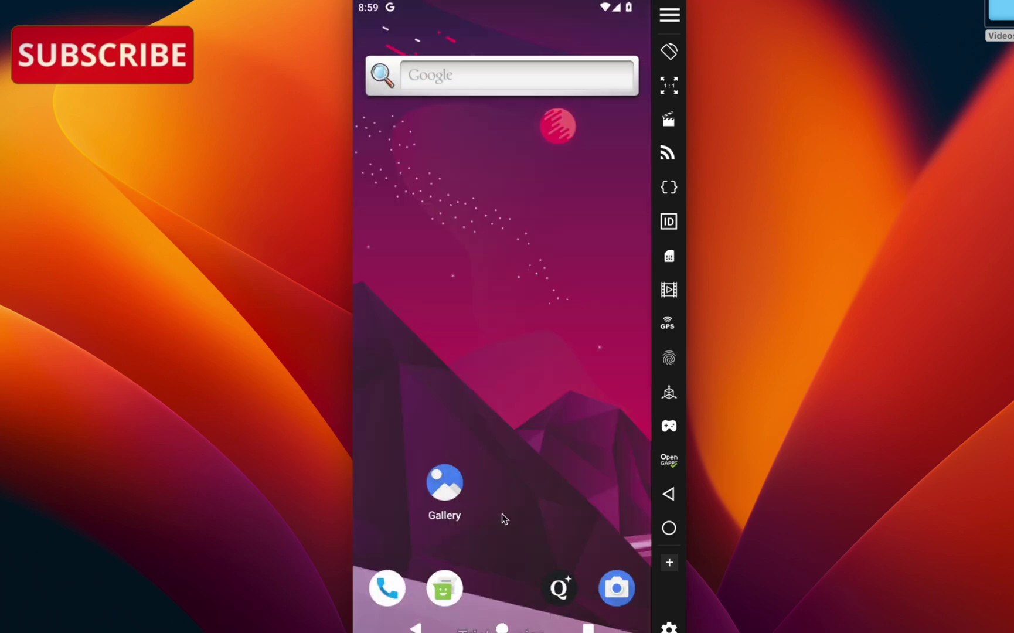
pyautogui.moveTo(536, 340); pyautogui.dragTo(541, 156)
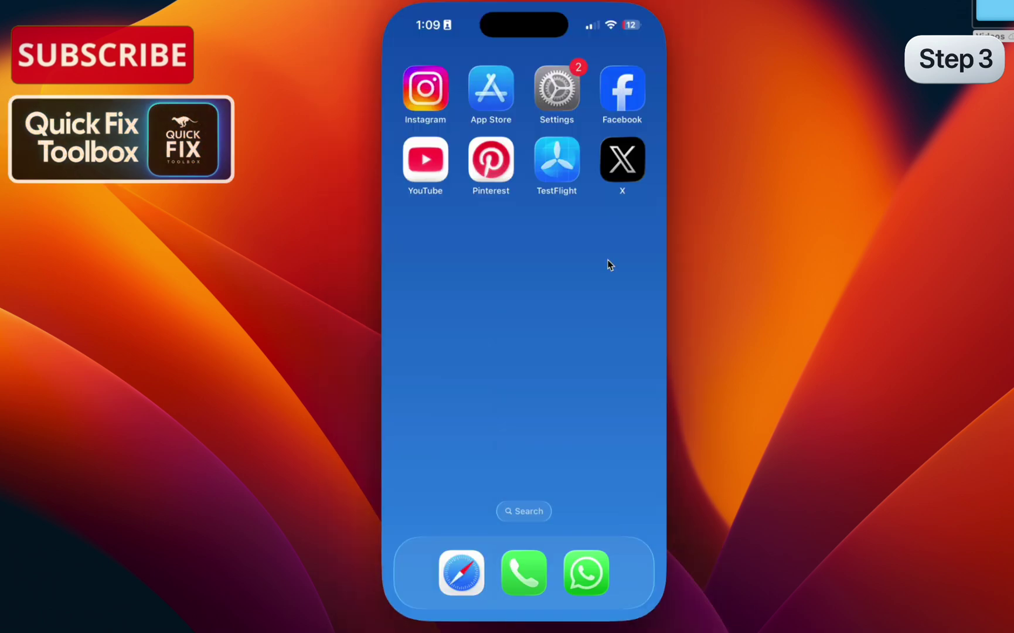
# Open the iPhone's Wi-Fi page, showing the connected network and nearby networks
pyautogui.click(556, 93)
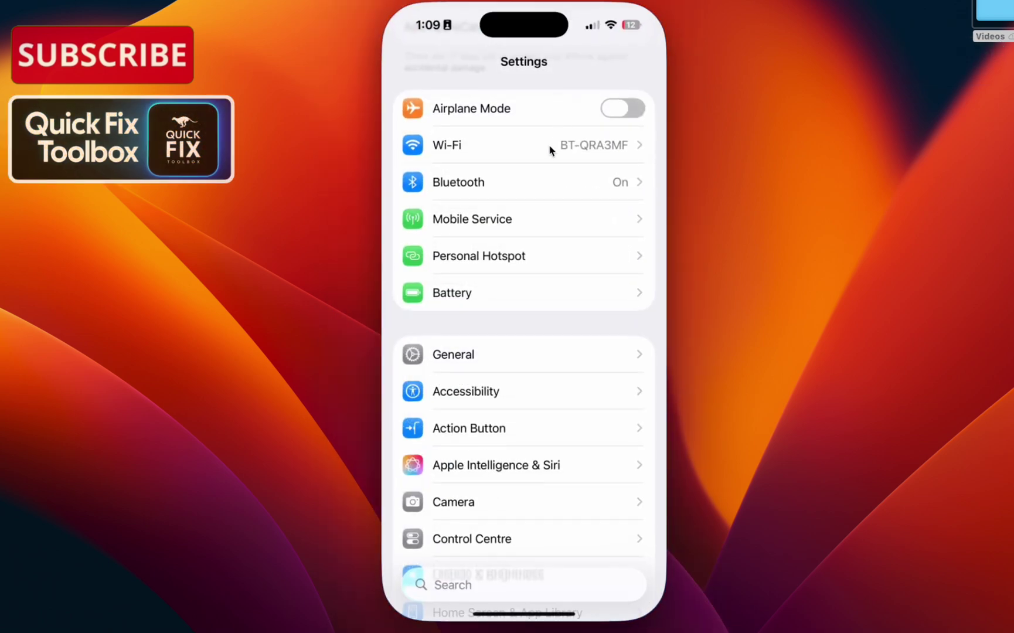
pyautogui.click(547, 146)
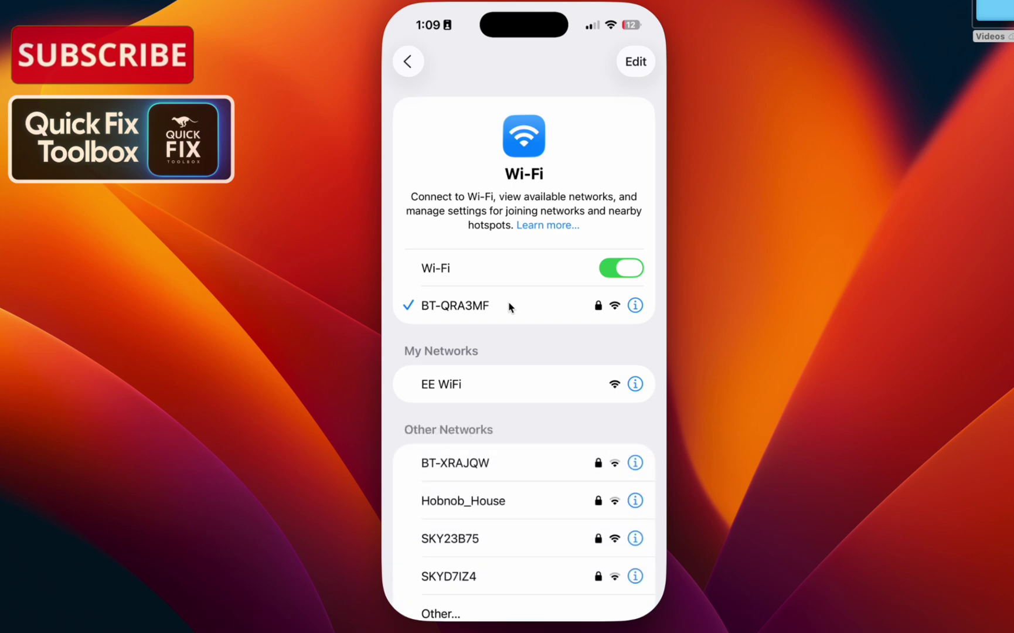
pyautogui.scroll(-1, 509, 307)
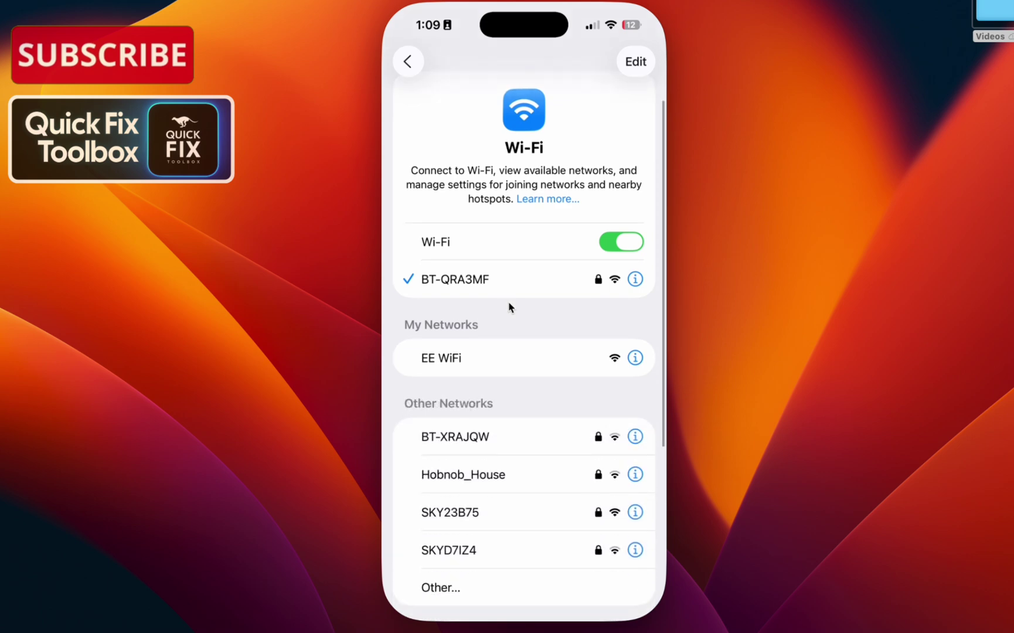